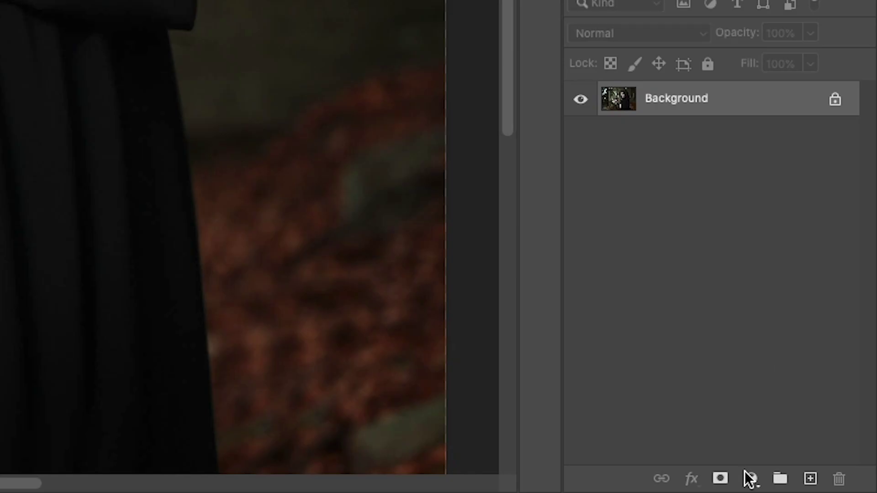
Add a Gradient Map adjustment layer above the Background for a muted greenish-grey monochrome look
{"action": "left_click", "coordinate": [751, 478]}
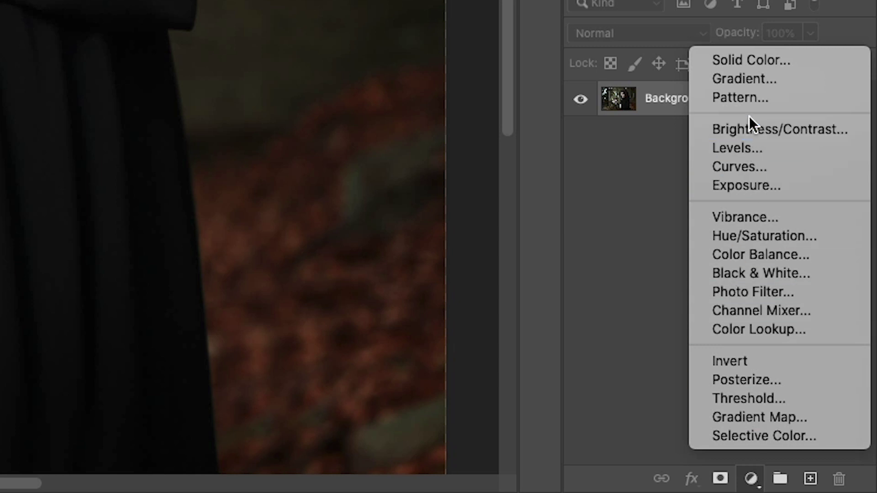
{"action": "left_click", "coordinate": [757, 410]}
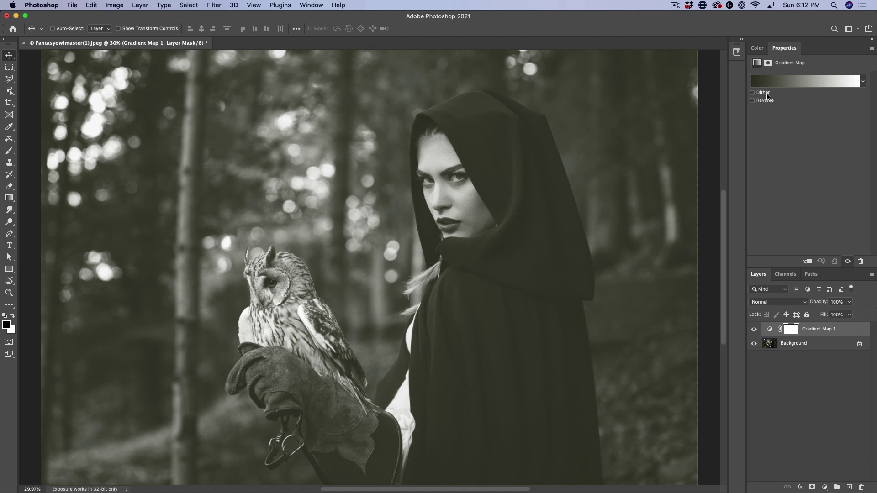
{"action": "left_click", "coordinate": [862, 84]}
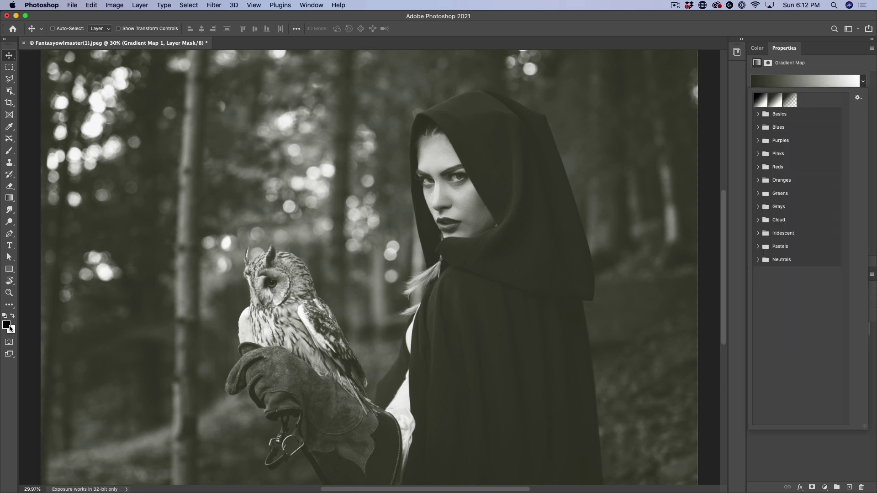
Try the first three Basics presets on the Gradient Map, ending on black-to-white
{"action": "left_click", "coordinate": [762, 100]}
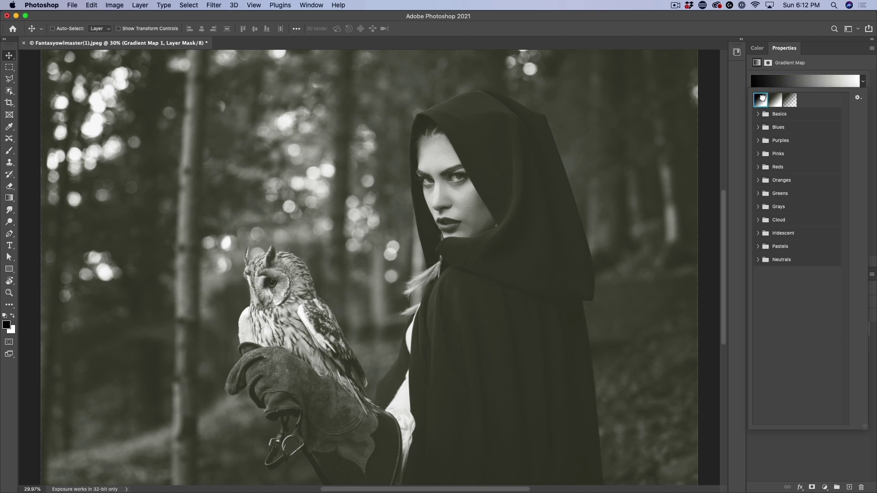
{"action": "left_click", "coordinate": [790, 102]}
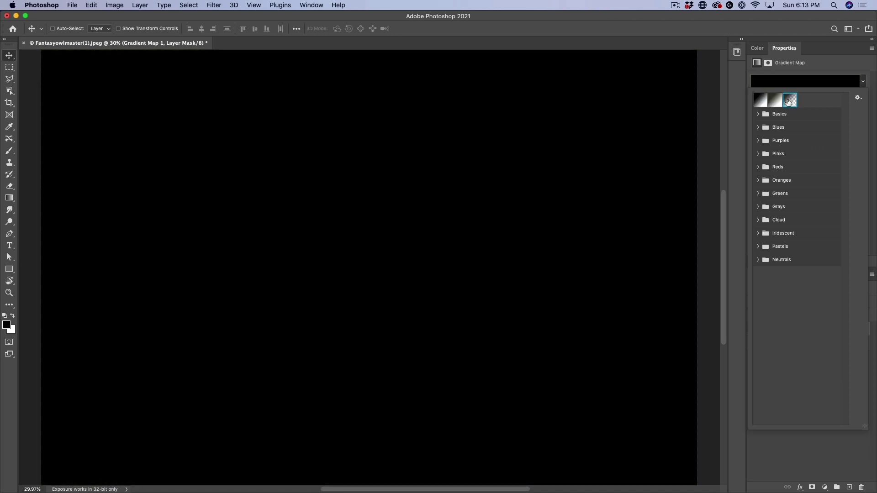
{"action": "left_click", "coordinate": [775, 100]}
{"action": "left_click", "coordinate": [761, 100]}
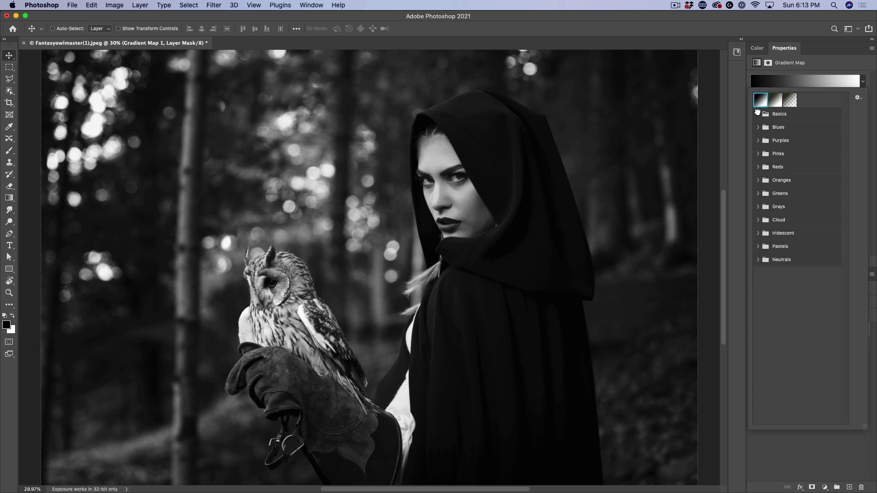
Apply the first Blues preset to the Gradient Map, washing the portrait in pale blue
{"action": "left_click", "coordinate": [758, 113]}
{"action": "left_click", "coordinate": [759, 127]}
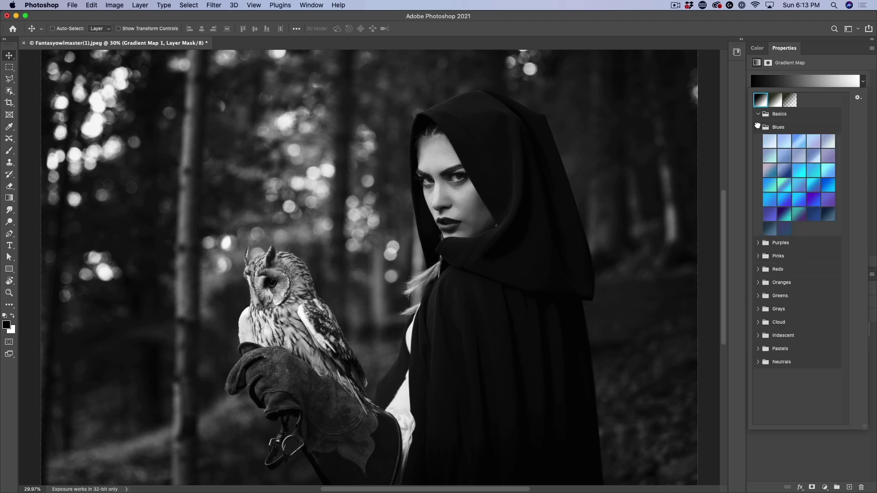
{"action": "left_click", "coordinate": [770, 139]}
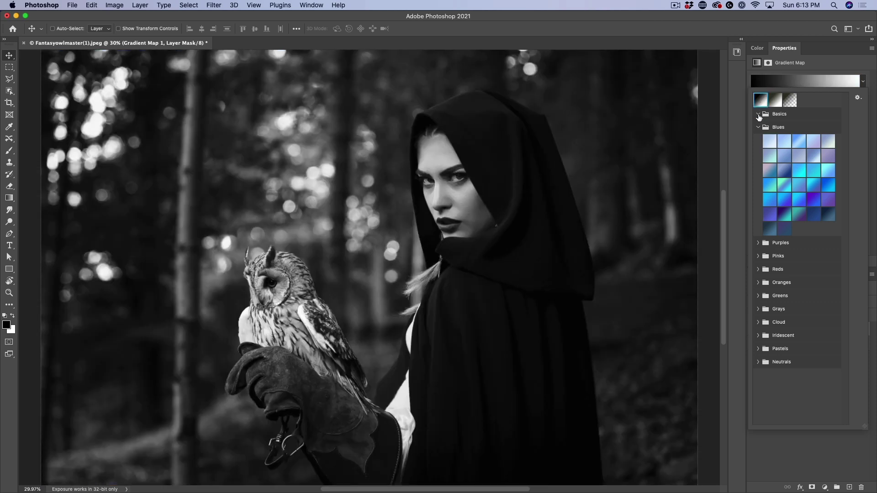
{"action": "left_click", "coordinate": [761, 99]}
{"action": "left_click", "coordinate": [770, 141]}
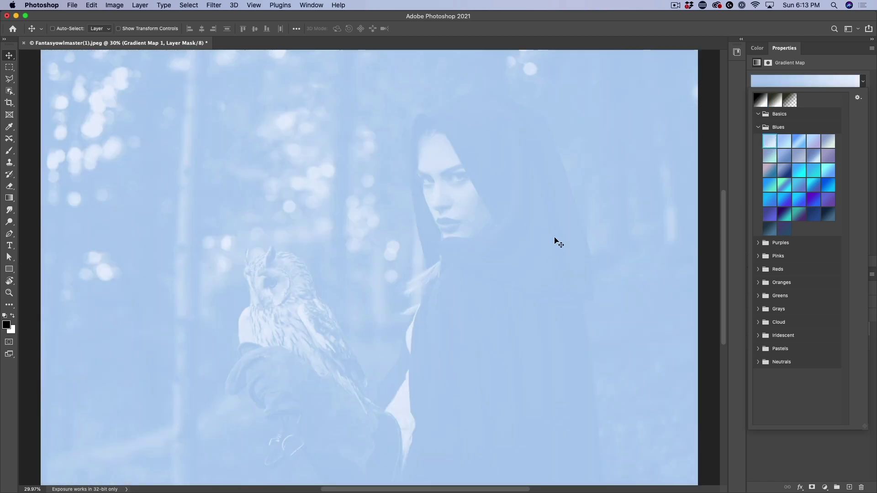
{"action": "left_click", "coordinate": [854, 67]}
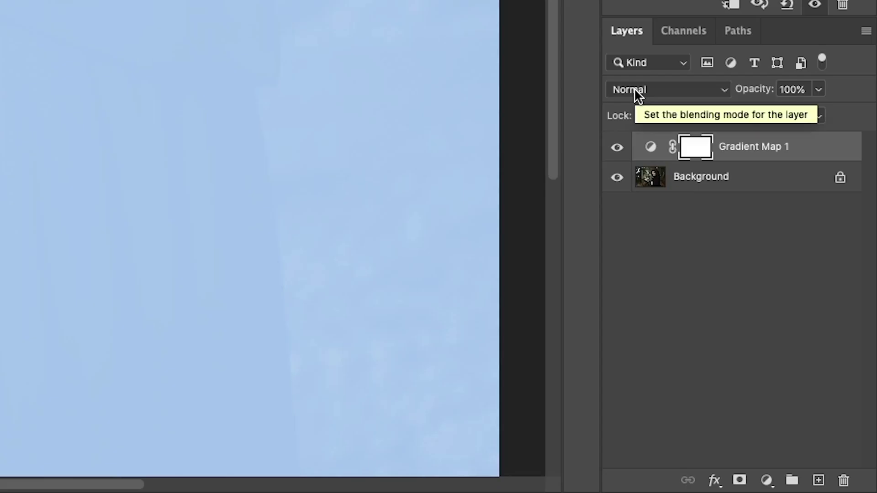
Blend Gradient Map 1 in Color mode at 42% opacity, then hide it for comparison
{"action": "left_click", "coordinate": [762, 302]}
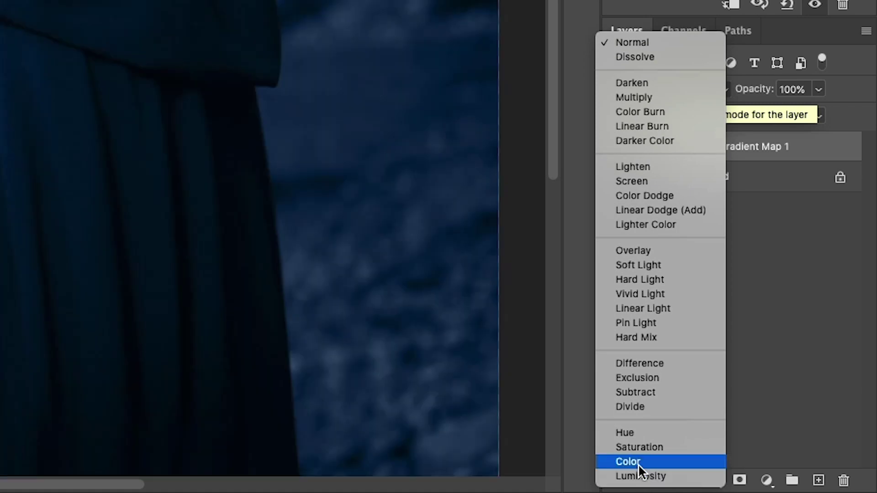
{"action": "left_click", "coordinate": [638, 464]}
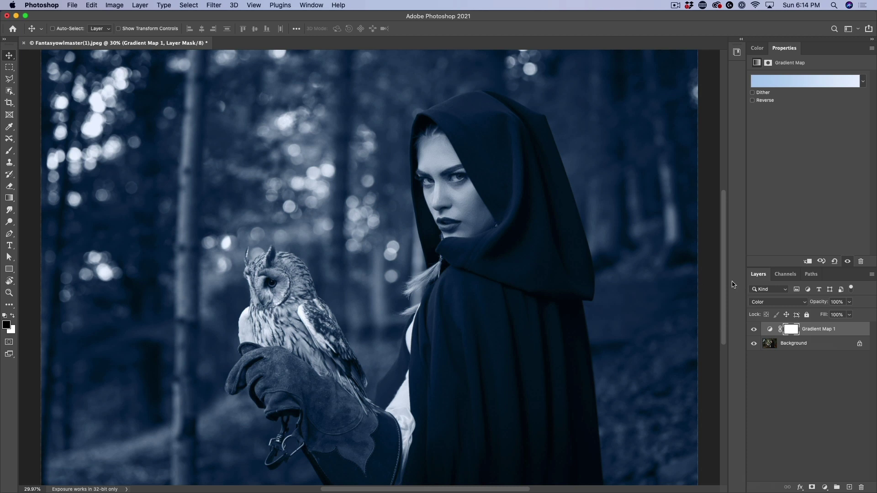
{"action": "left_click_drag", "start_coordinate": [822, 304], "coordinate": [756, 303]}
{"action": "left_click_drag", "start_coordinate": [691, 302], "coordinate": [711, 304]}
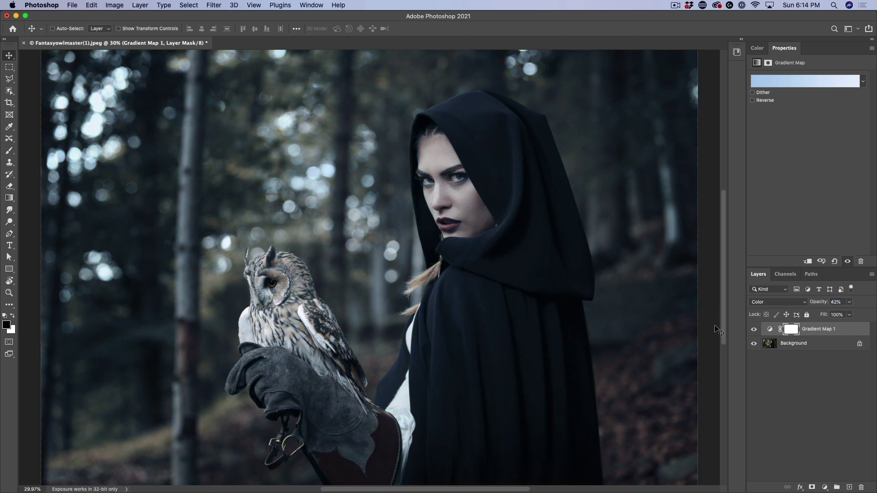
{"action": "left_click", "coordinate": [754, 330]}
Turn Gradient Map 1 back on to restore its subtle cool-blue tint
{"action": "left_click", "coordinate": [753, 330]}
{"action": "left_click", "coordinate": [309, 5]}
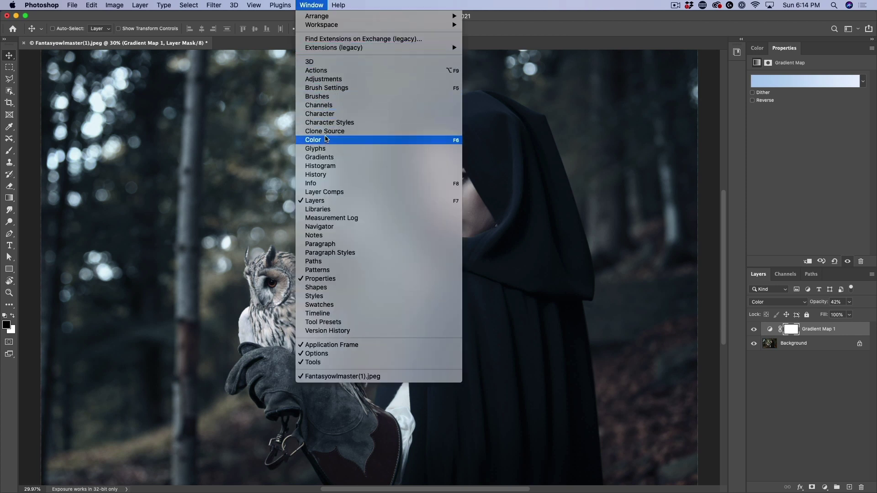
Show the Gradients panel and dock it beside Properties, clear of the portrait
{"action": "left_click", "coordinate": [320, 157]}
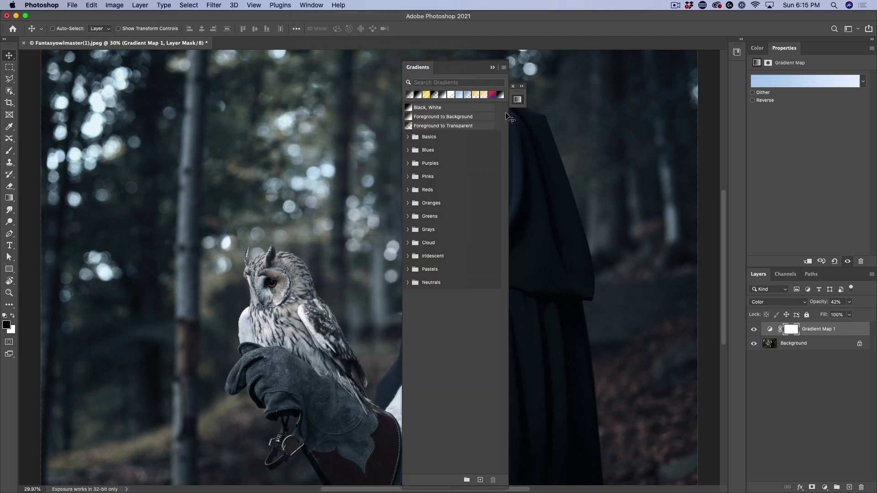
{"action": "left_click_drag", "start_coordinate": [470, 69], "coordinate": [672, 55]}
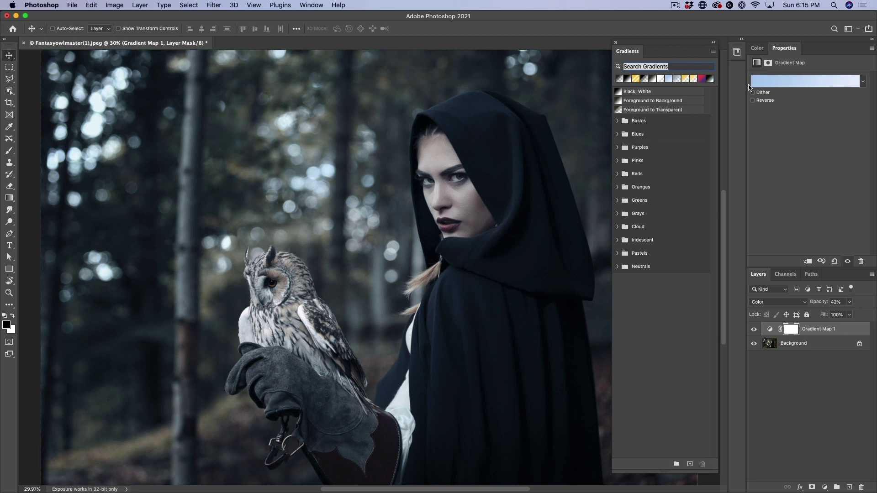
{"action": "left_click", "coordinate": [864, 81]}
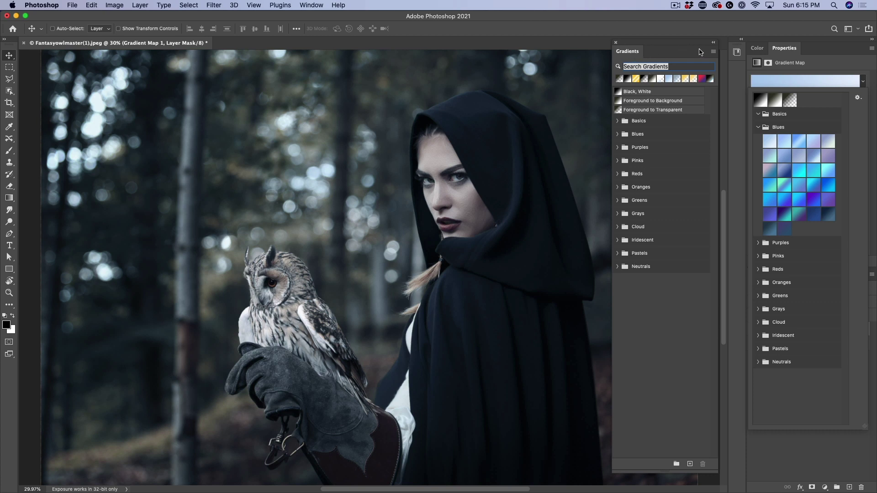
{"action": "left_click", "coordinate": [713, 52]}
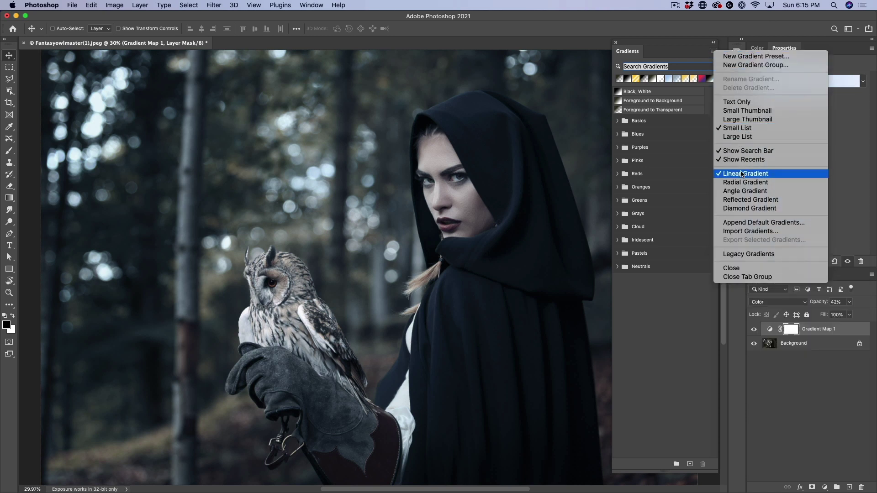
Load Legacy Gradients into the Gradients panel and expand its Legacy Default Gradients set
{"action": "left_click", "coordinate": [750, 255]}
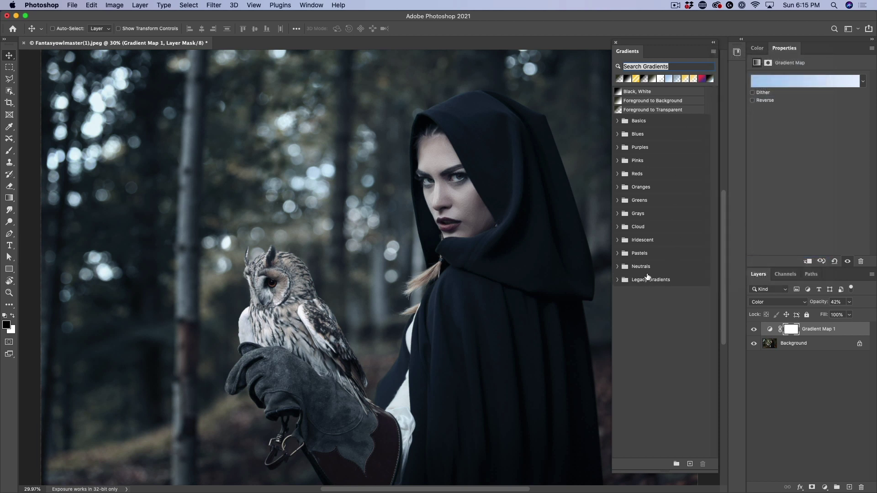
{"action": "left_click", "coordinate": [617, 280]}
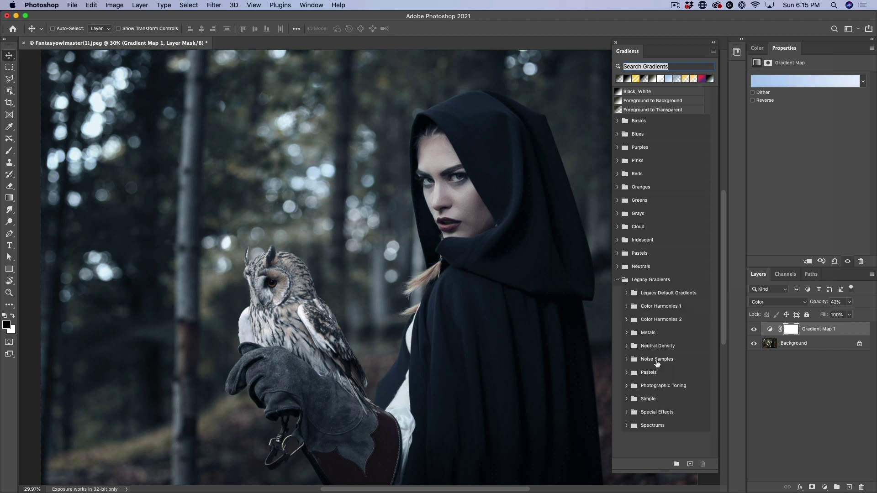
{"action": "left_click", "coordinate": [627, 293]}
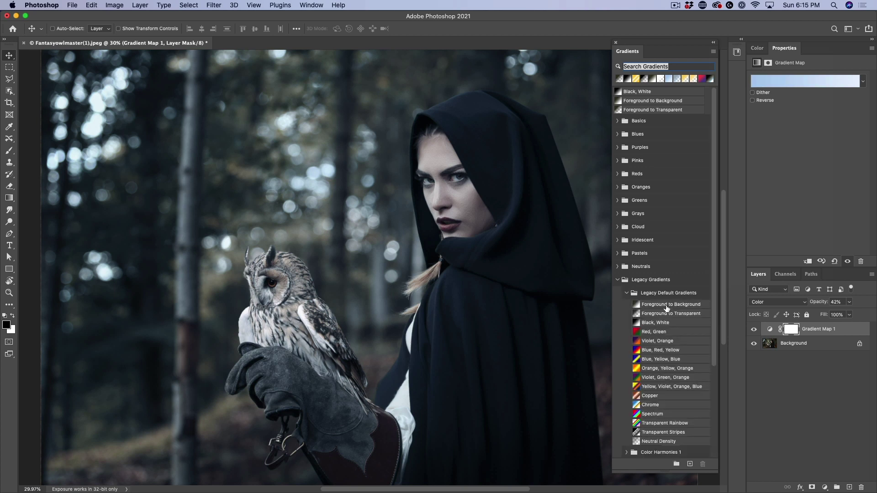
Add a hidden Gradient Fill layer using the legacy Red, Green gradient above Gradient Map 1
{"action": "left_click", "coordinate": [649, 387]}
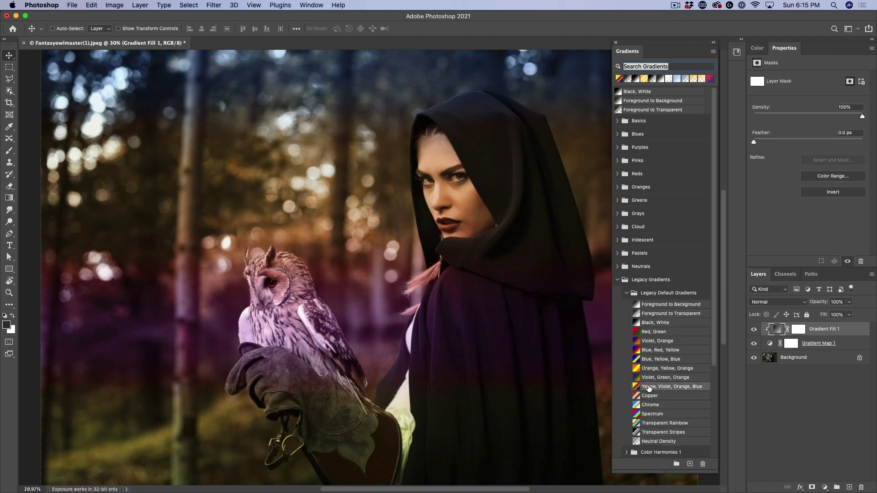
{"action": "left_click", "coordinate": [660, 349]}
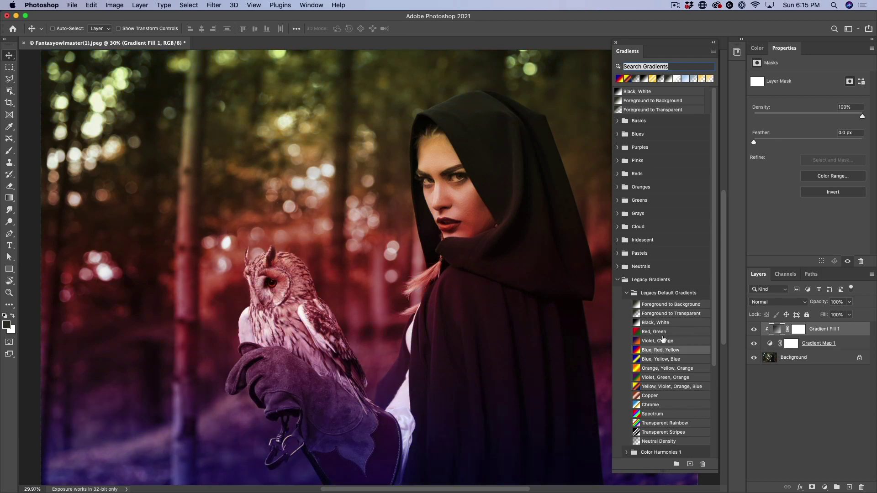
{"action": "left_click", "coordinate": [658, 331]}
{"action": "scroll", "coordinate": [668, 346], "scroll_direction": "down", "scroll_amount": 2}
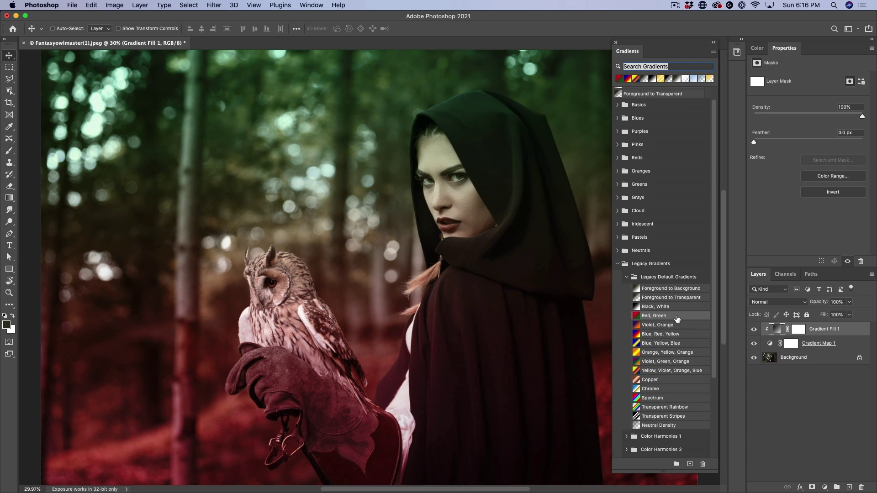
{"action": "left_click", "coordinate": [754, 329]}
{"action": "left_click", "coordinate": [818, 345]}
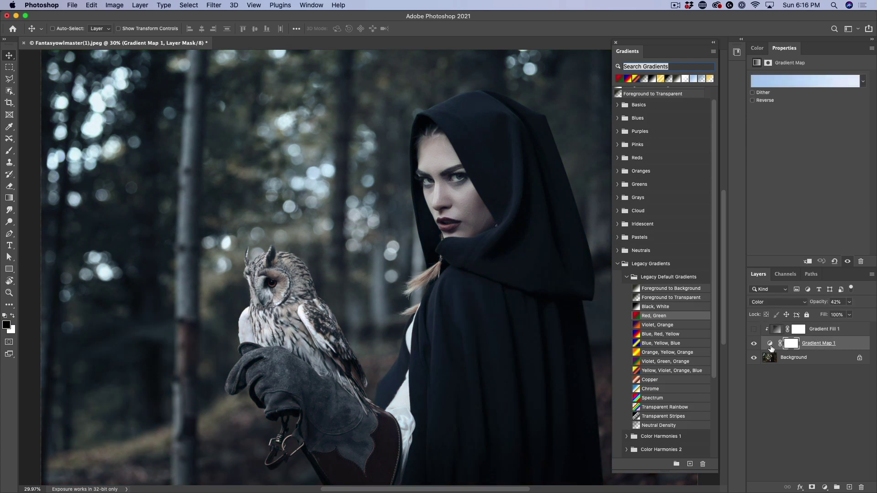
{"action": "left_click", "coordinate": [863, 82]}
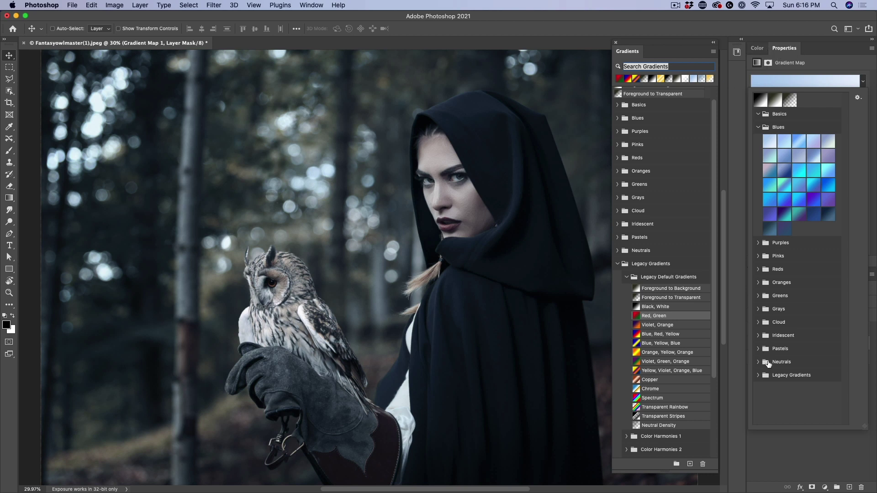
Expand Legacy Gradients in the map's picker and float the Properties panel over the canvas
{"action": "left_click", "coordinate": [759, 376]}
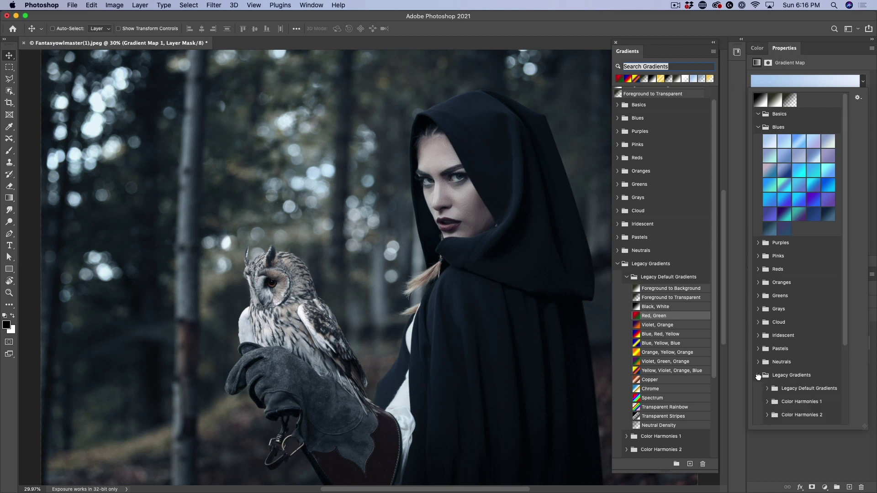
{"action": "scroll", "coordinate": [789, 288], "scroll_direction": "down", "scroll_amount": 4}
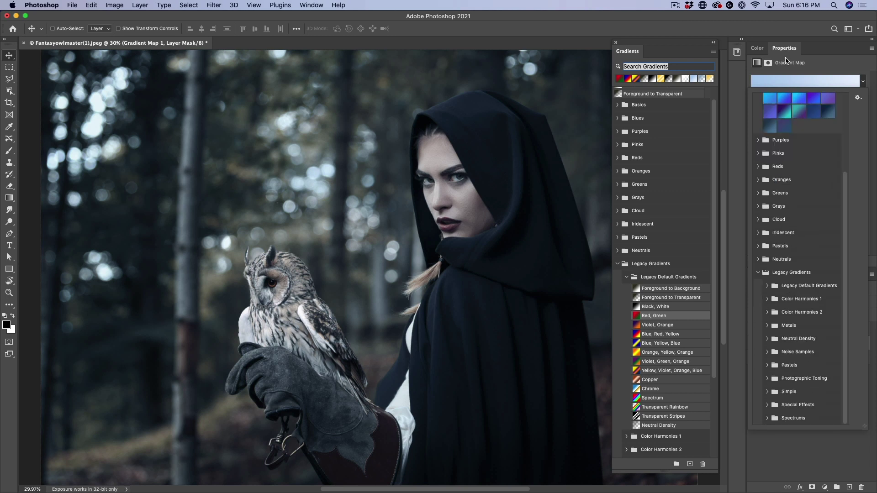
{"action": "left_click_drag", "start_coordinate": [786, 49], "coordinate": [559, 68]}
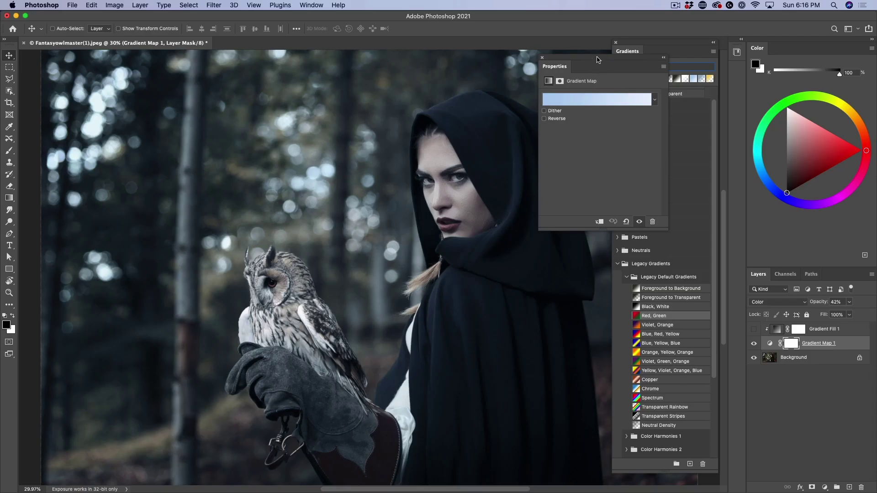
{"action": "left_click_drag", "start_coordinate": [592, 64], "coordinate": [674, 80]}
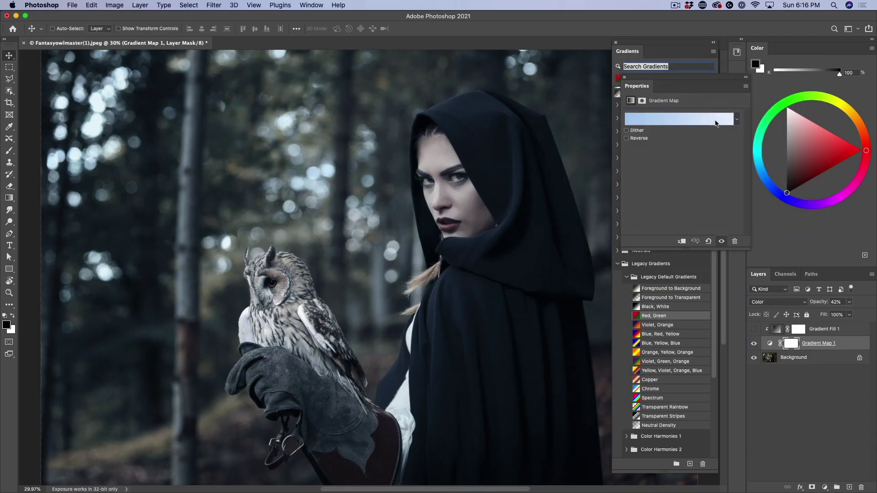
Set Gradient Map 1 to the legacy Red, Green gradient, reversed, for green tones and pink highlights
{"action": "left_click", "coordinate": [736, 119]}
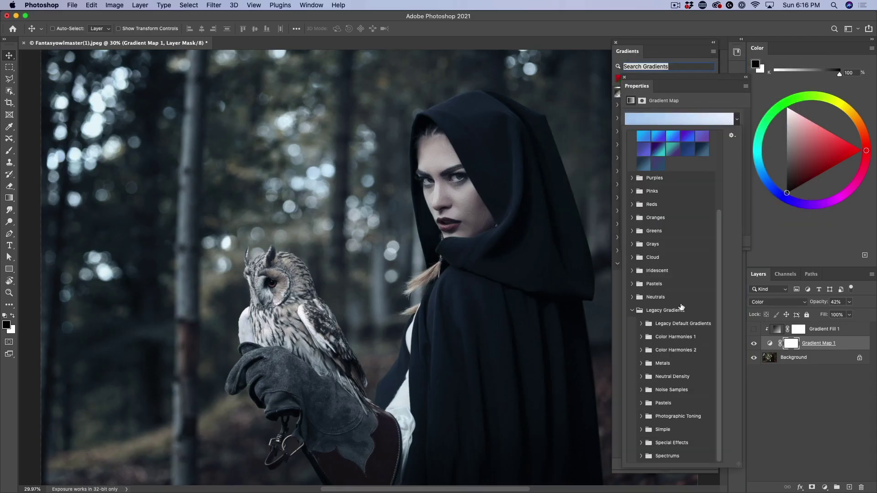
{"action": "left_click", "coordinate": [642, 323]}
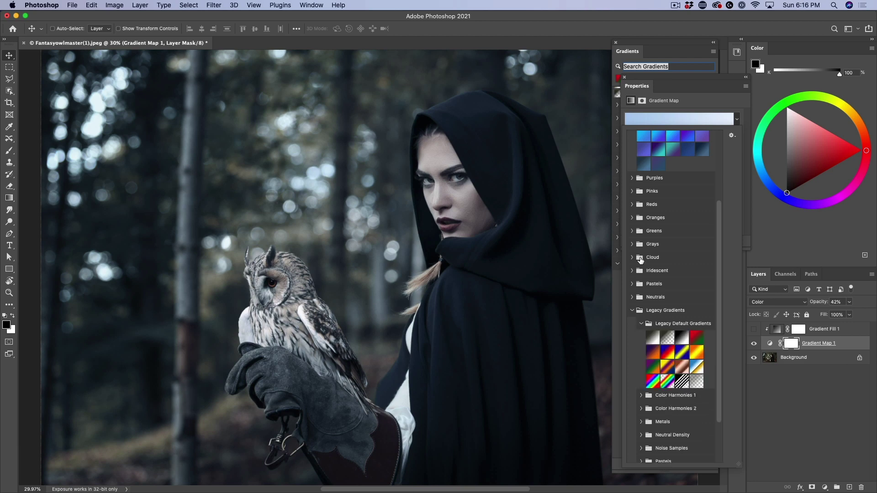
{"action": "left_click", "coordinate": [697, 337]}
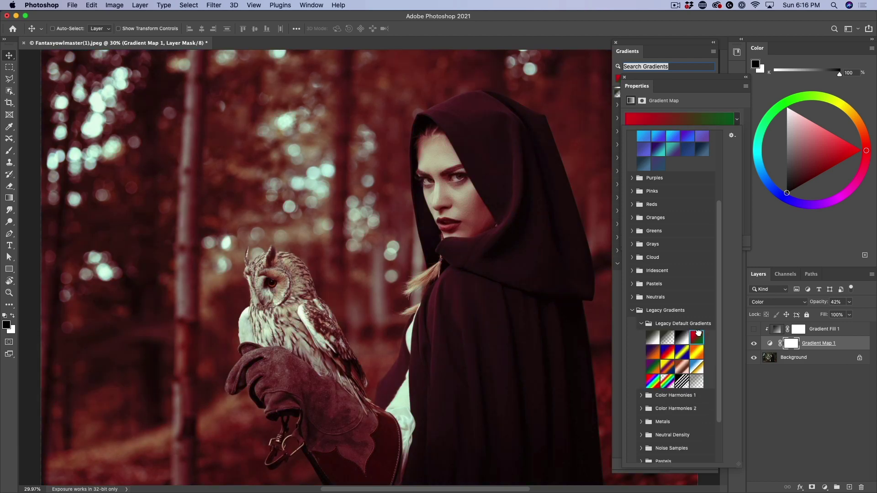
{"action": "left_click", "coordinate": [711, 120]}
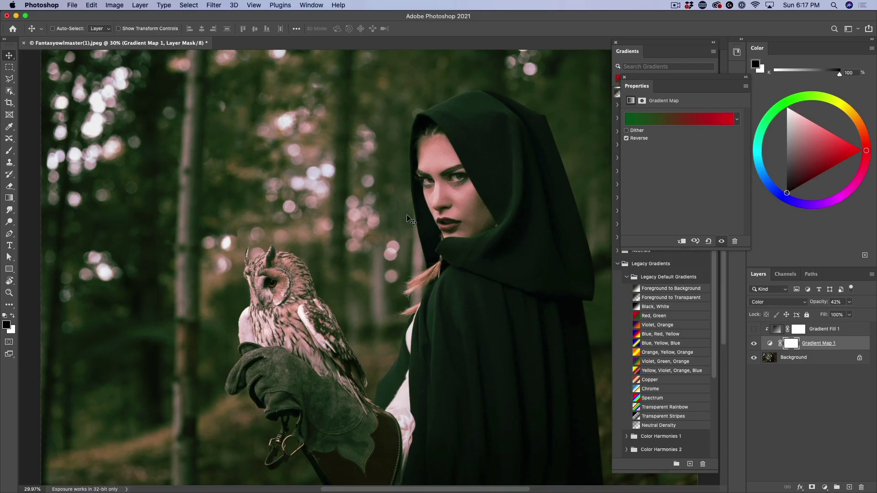
{"action": "left_click", "coordinate": [746, 78]}
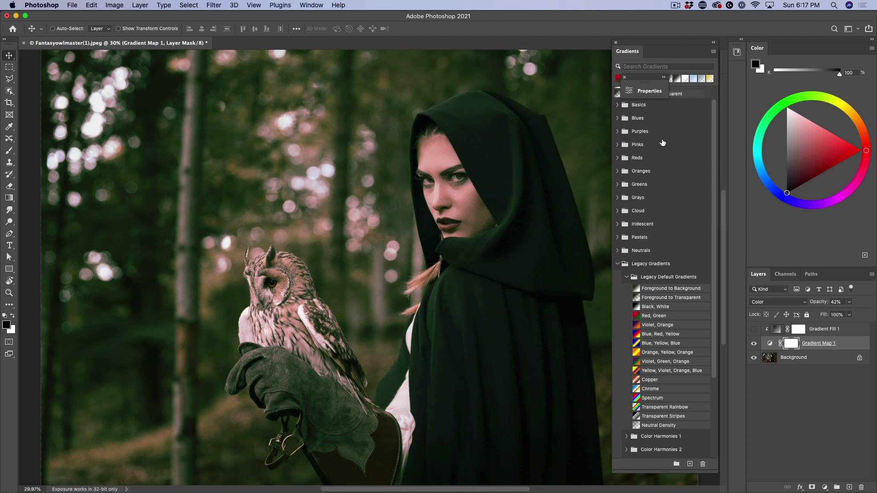
Collapse the Properties and Gradients panels to icons, leaving the portrait unobstructed
{"action": "scroll", "coordinate": [662, 233], "scroll_direction": "down", "scroll_amount": 3}
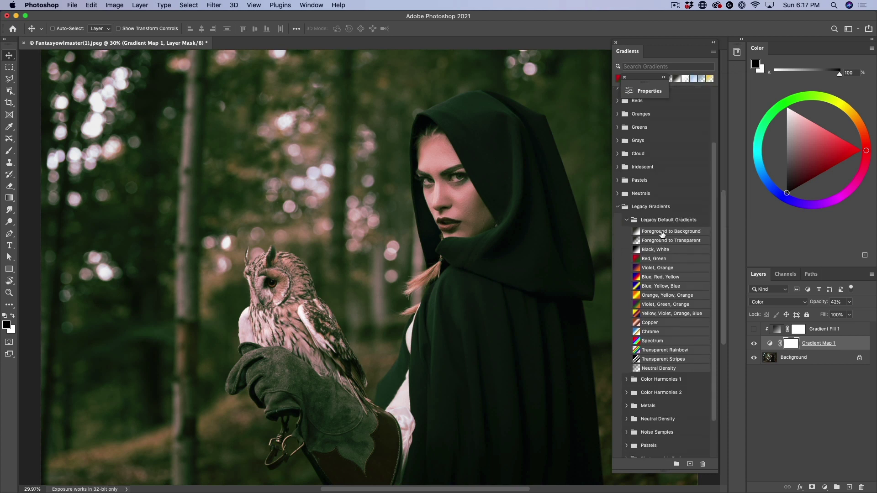
{"action": "scroll", "coordinate": [662, 235], "scroll_direction": "down", "scroll_amount": 2}
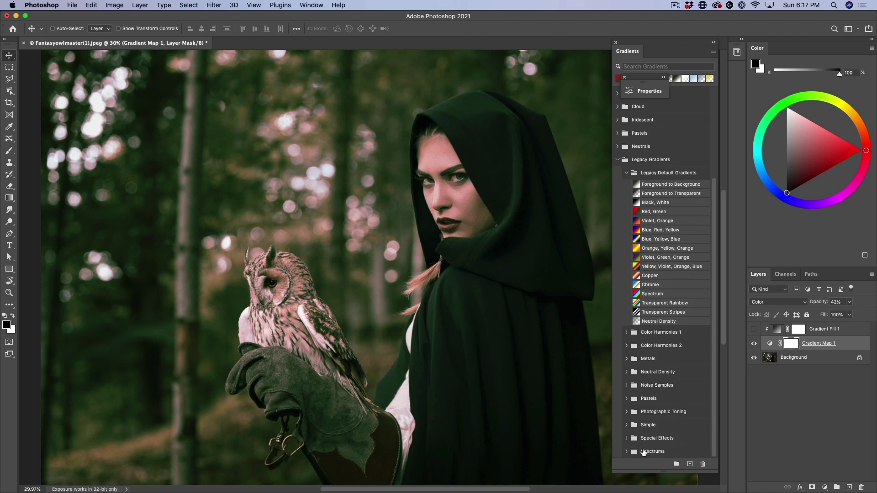
{"action": "left_click", "coordinate": [646, 410]}
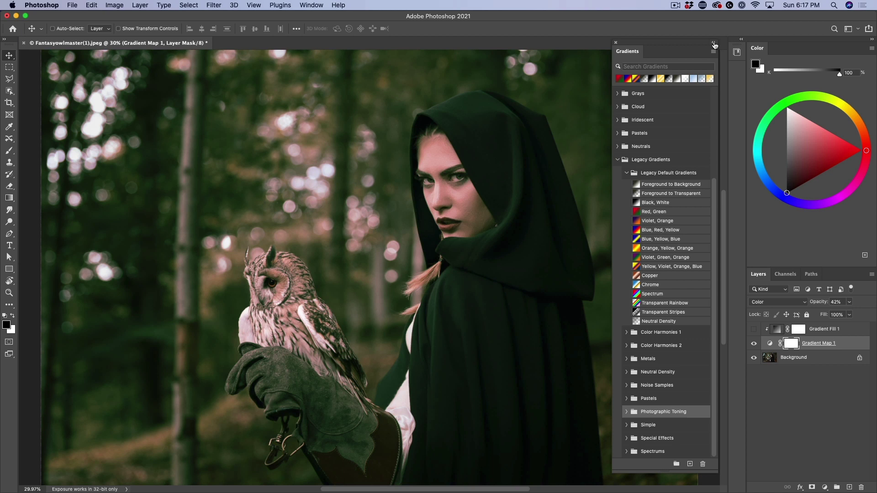
{"action": "left_click", "coordinate": [714, 44]}
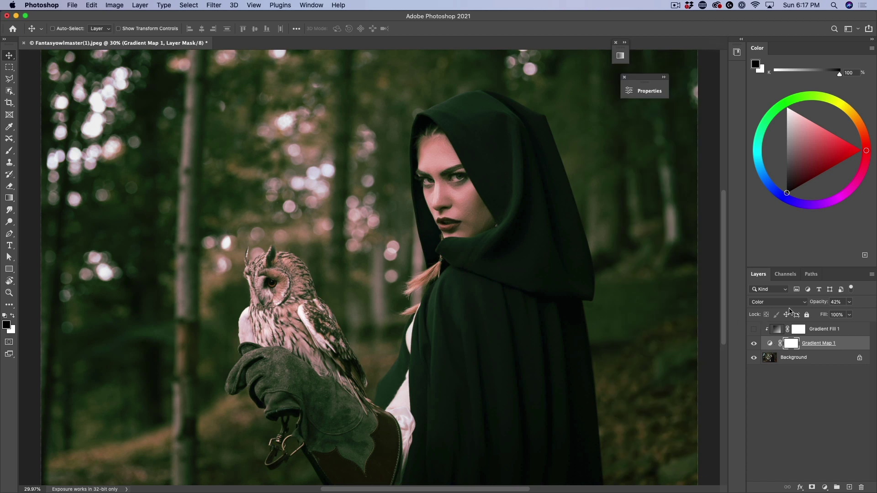
Select the Gradient Map adjustment, reveal its Photographic Toning presets, and dock Properties beside the Color panel
{"action": "left_click", "coordinate": [770, 343]}
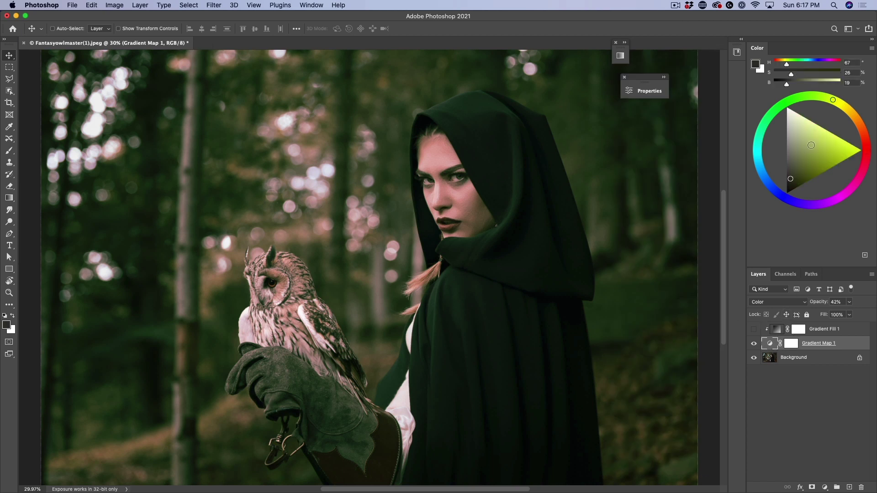
{"action": "left_click", "coordinate": [657, 92]}
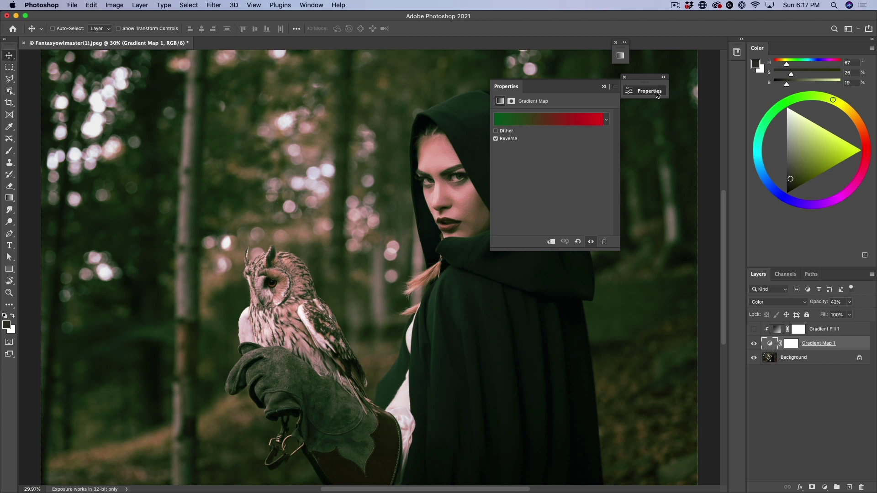
{"action": "left_click", "coordinate": [606, 120]}
{"action": "scroll", "coordinate": [589, 256], "scroll_direction": "down", "scroll_amount": 4}
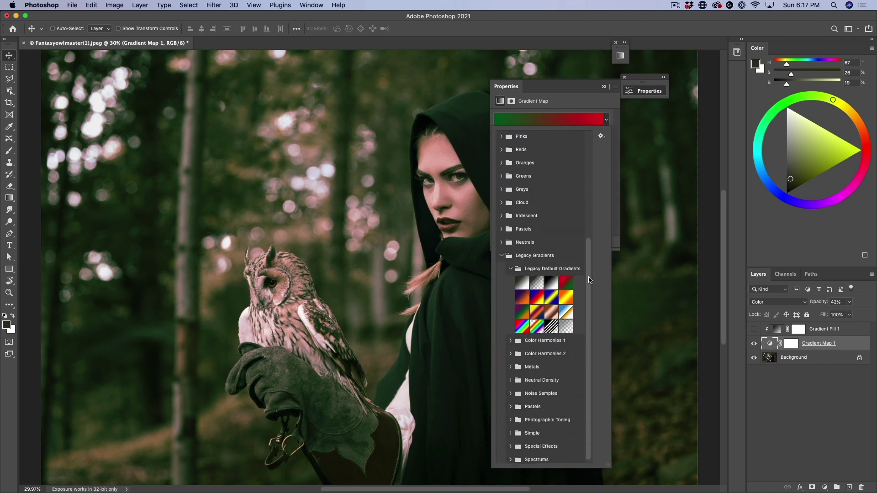
{"action": "left_click", "coordinate": [511, 417]}
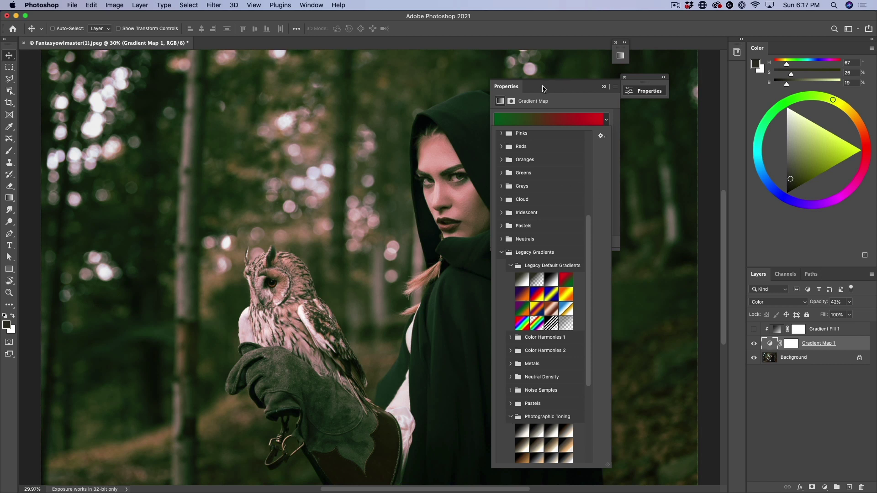
{"action": "left_click_drag", "start_coordinate": [542, 89], "coordinate": [679, 76]}
Try the peach, cream and plum Photographic Toning presets, then apply the teal one
{"action": "left_click", "coordinate": [736, 94]}
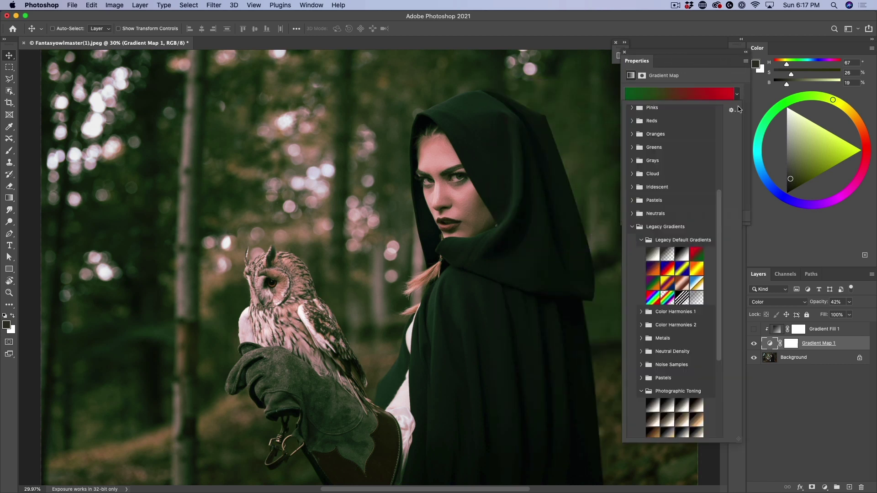
{"action": "scroll", "coordinate": [700, 329], "scroll_direction": "down", "scroll_amount": 5}
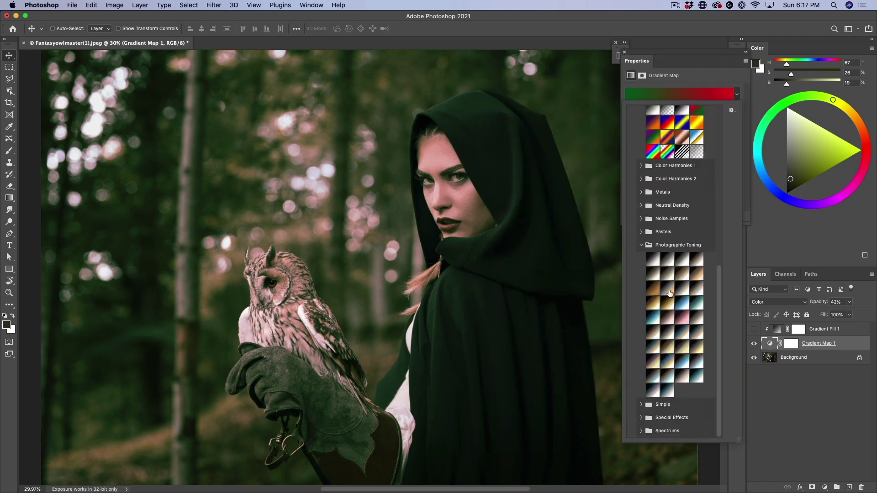
{"action": "left_click", "coordinate": [653, 259]}
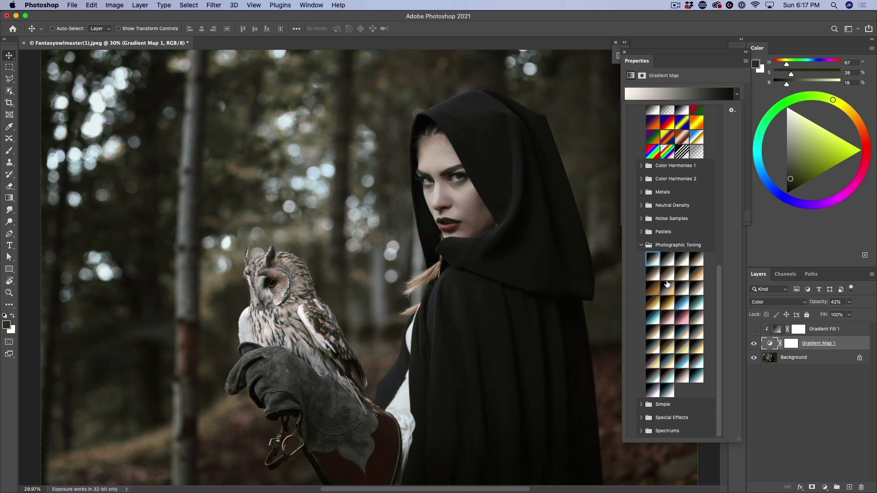
{"action": "left_click", "coordinate": [667, 287]}
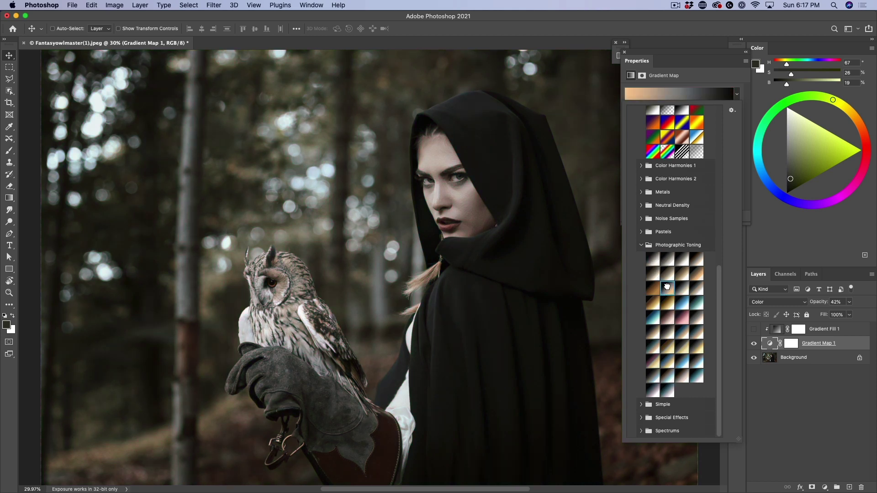
{"action": "left_click", "coordinate": [669, 315]}
{"action": "left_click", "coordinate": [684, 347]}
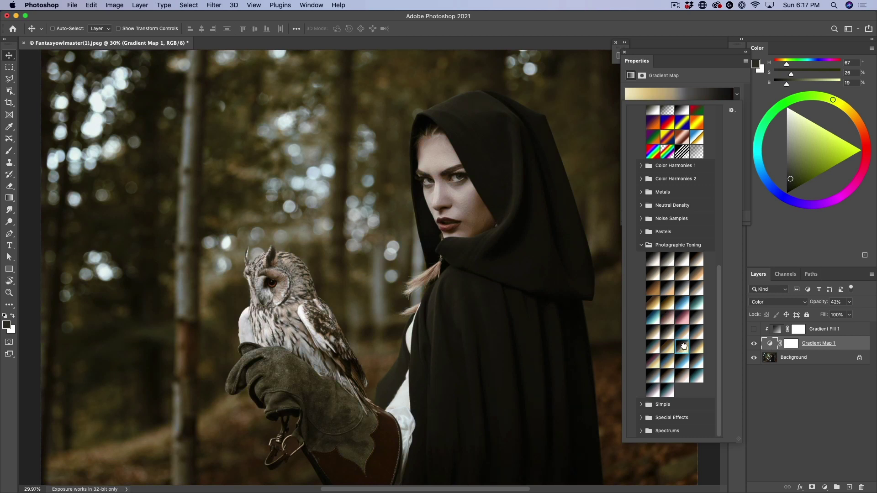
{"action": "left_click", "coordinate": [681, 375]}
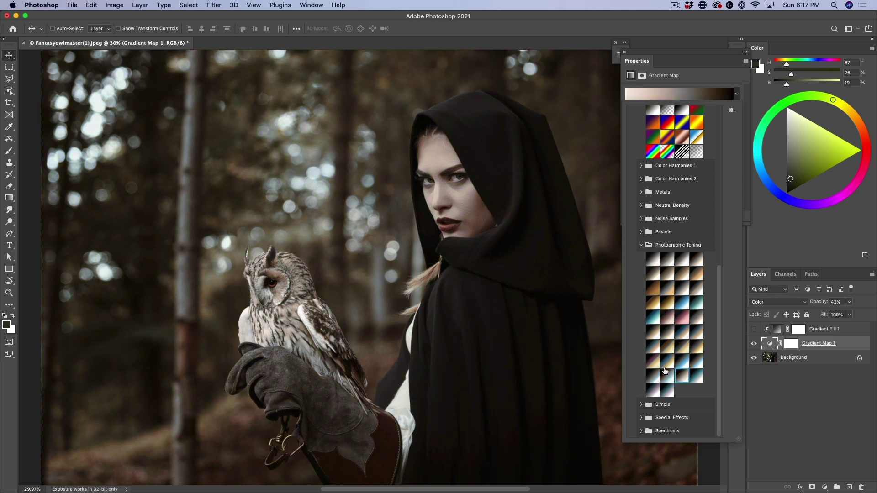
{"action": "left_click", "coordinate": [649, 357]}
{"action": "left_click", "coordinate": [695, 302]}
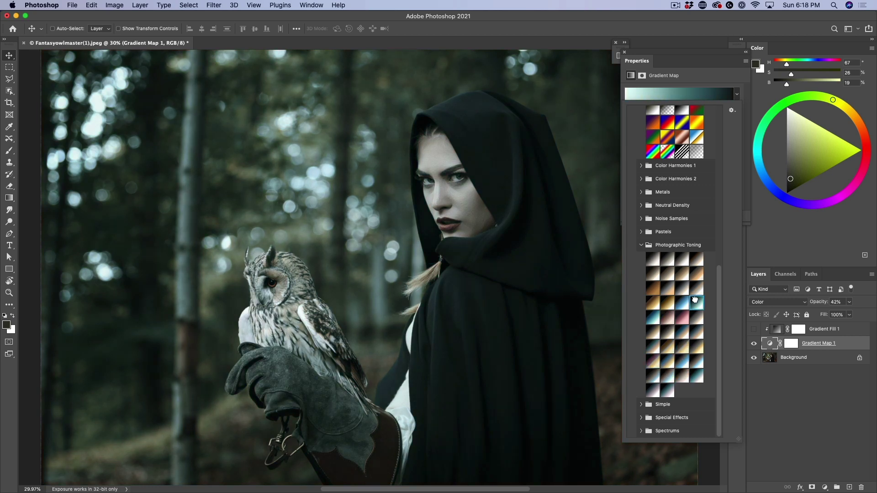